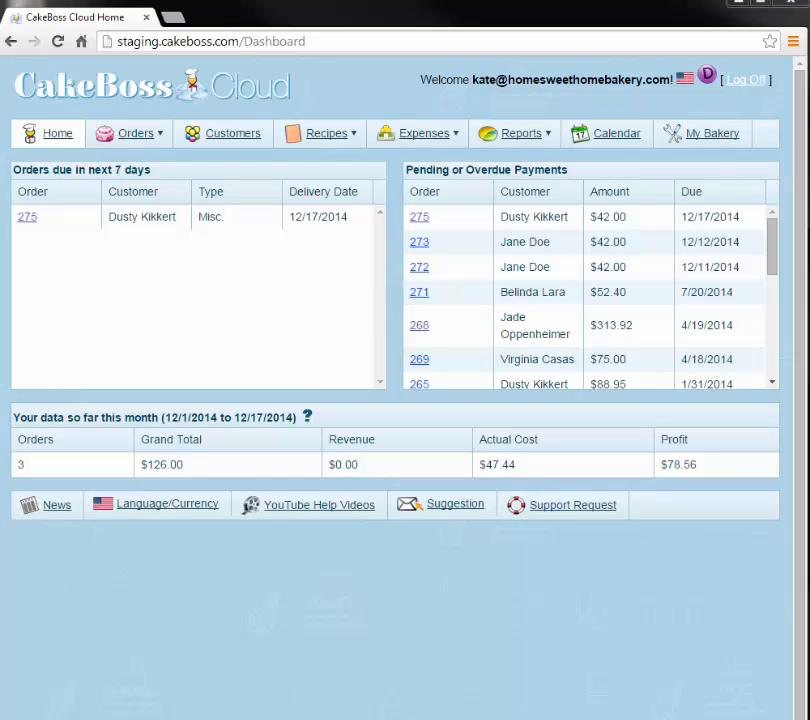
# Review the bakery's order message, the terms and the logo in the My Bakery settings
pyautogui.click(703, 138)
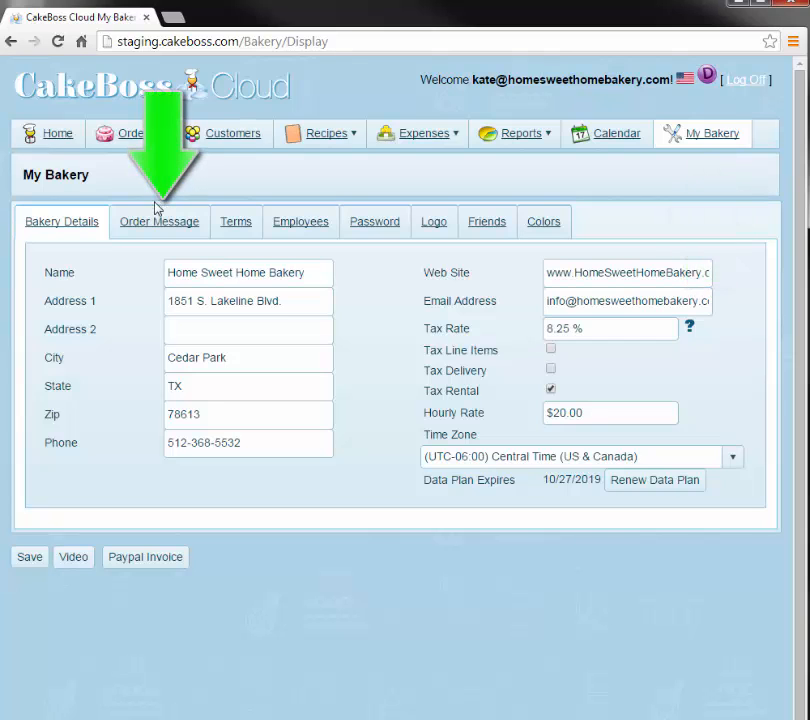
pyautogui.click(157, 226)
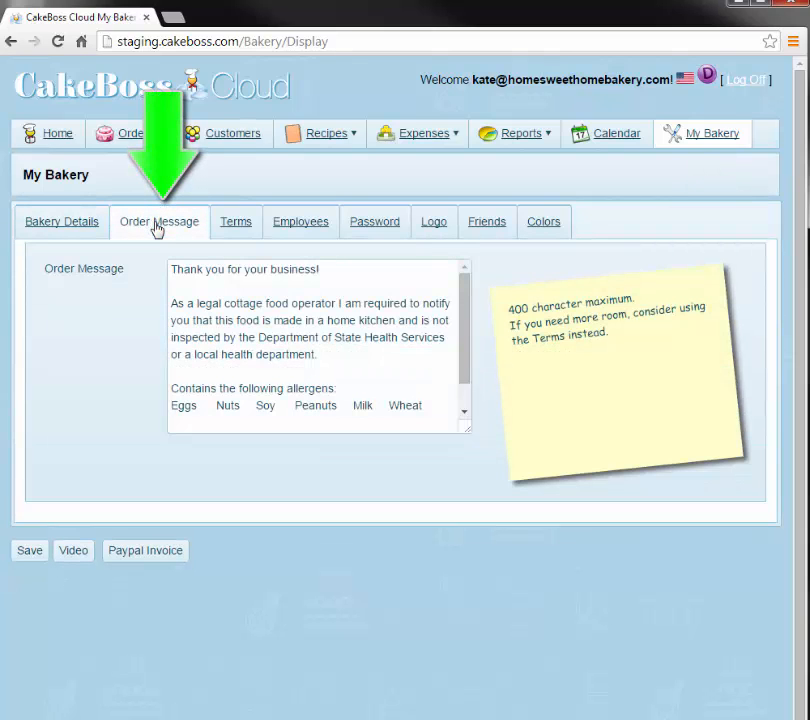
pyautogui.moveTo(607, 453)
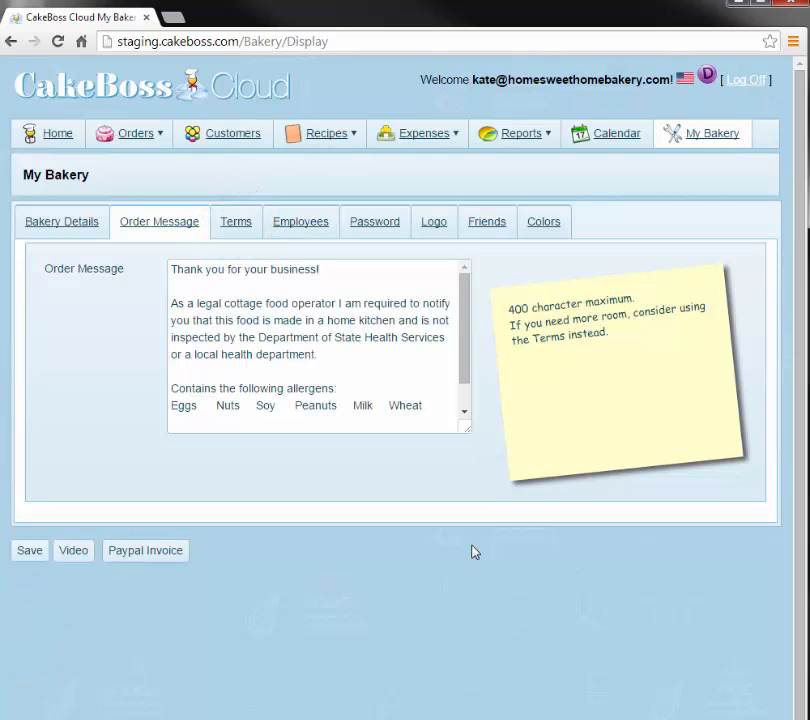
pyautogui.click(238, 226)
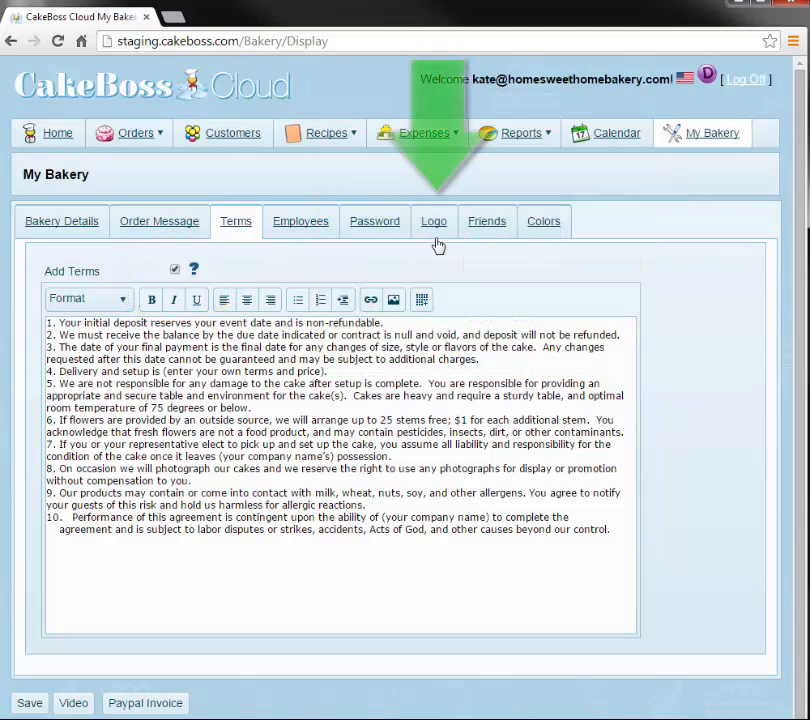
pyautogui.click(437, 232)
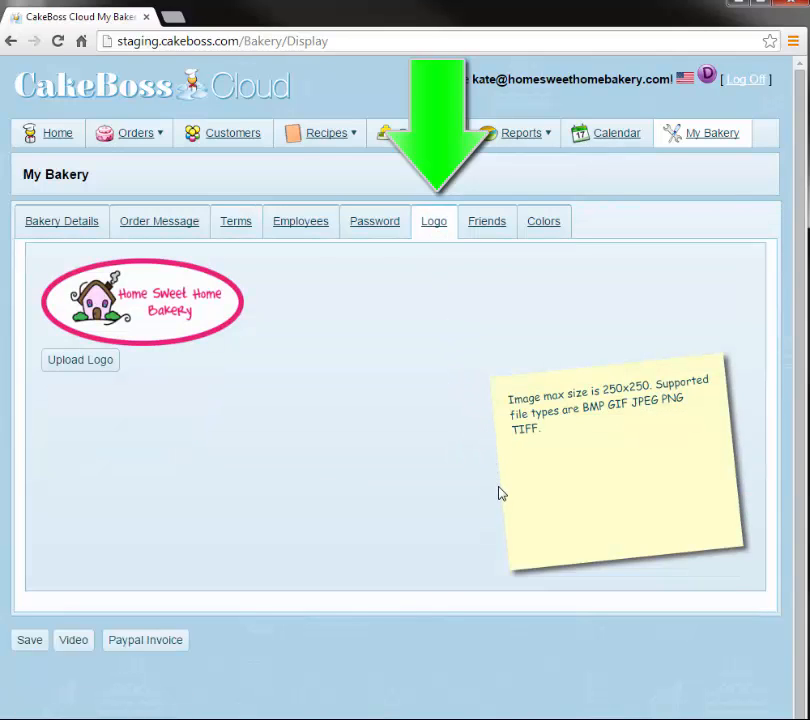
pyautogui.moveTo(553, 485)
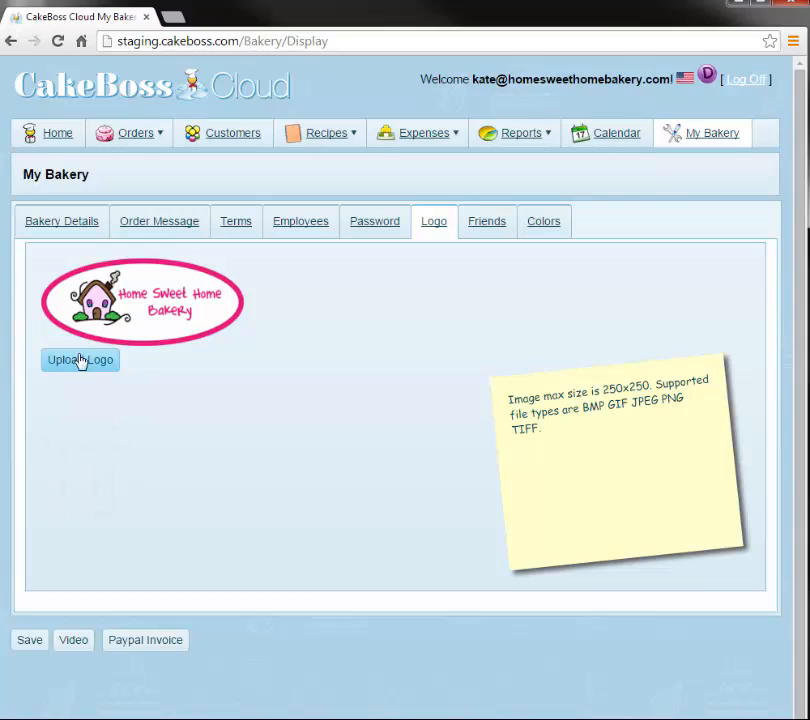
# Set the bakery's invoice color accent to pink #da50aa and apply it
pyautogui.click(545, 225)
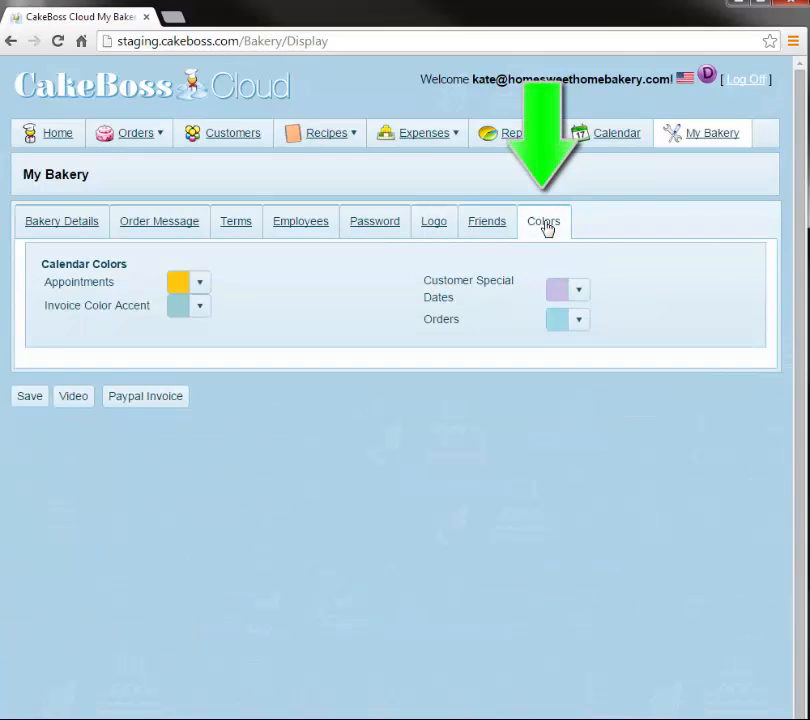
pyautogui.click(198, 312)
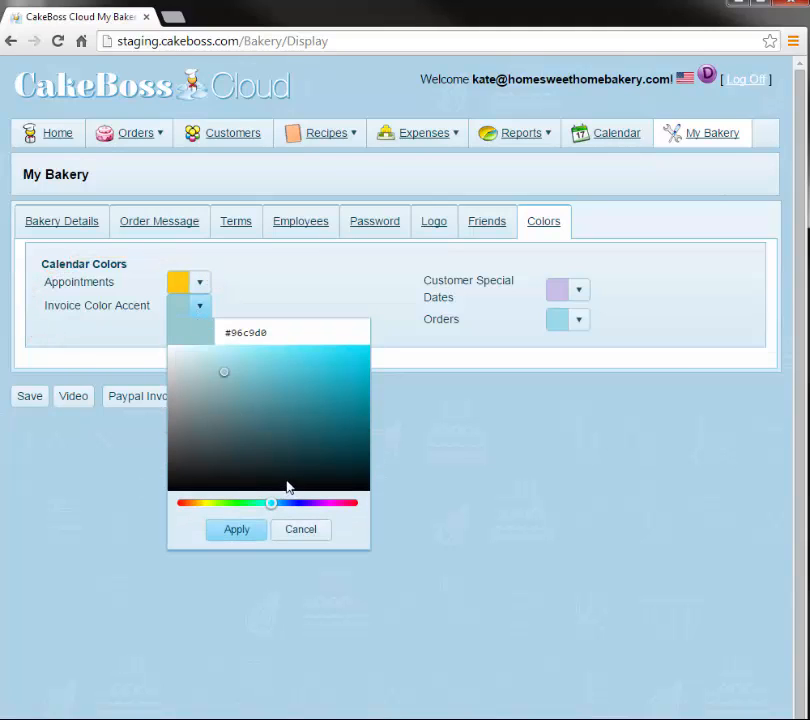
pyautogui.moveTo(274, 508); pyautogui.dragTo(340, 510)
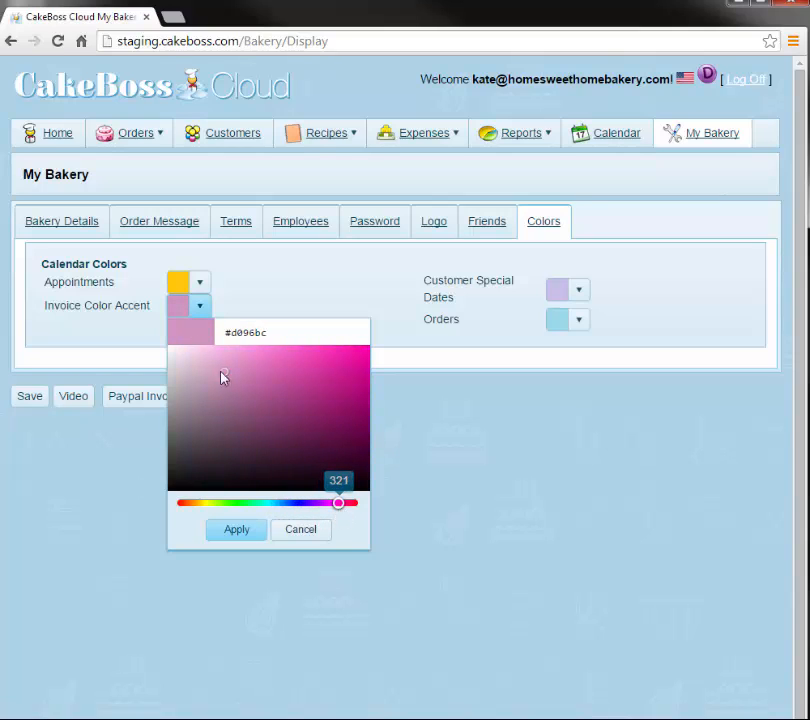
pyautogui.moveTo(226, 378); pyautogui.dragTo(295, 365)
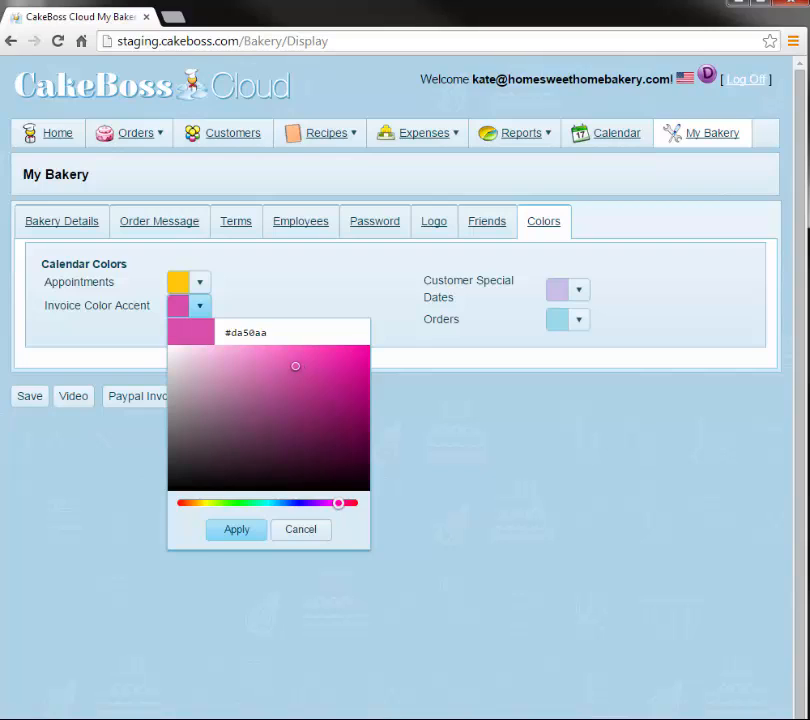
pyautogui.click(245, 531)
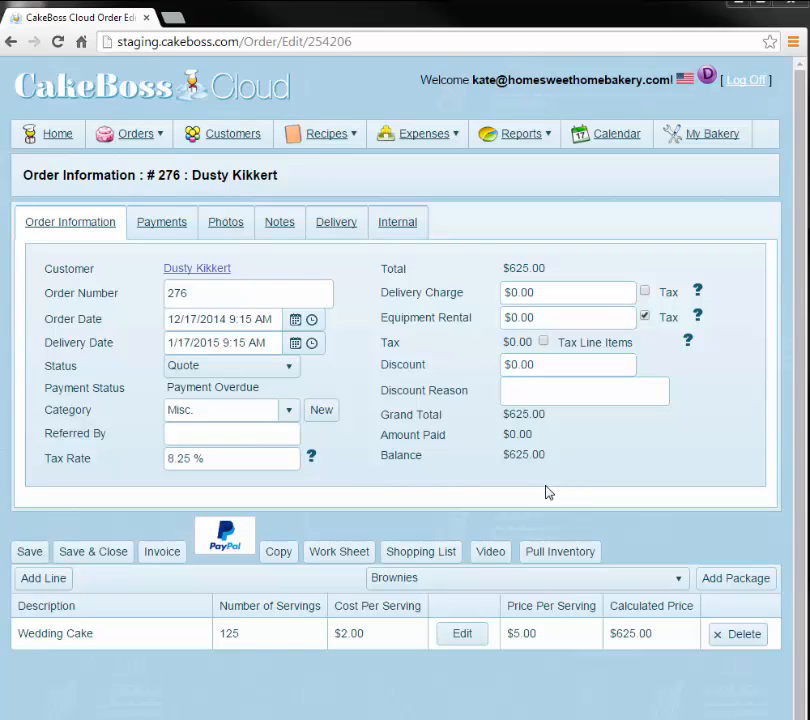
# Examine the wedding cake order's available statuses and its scheduled payments
pyautogui.click(278, 378)
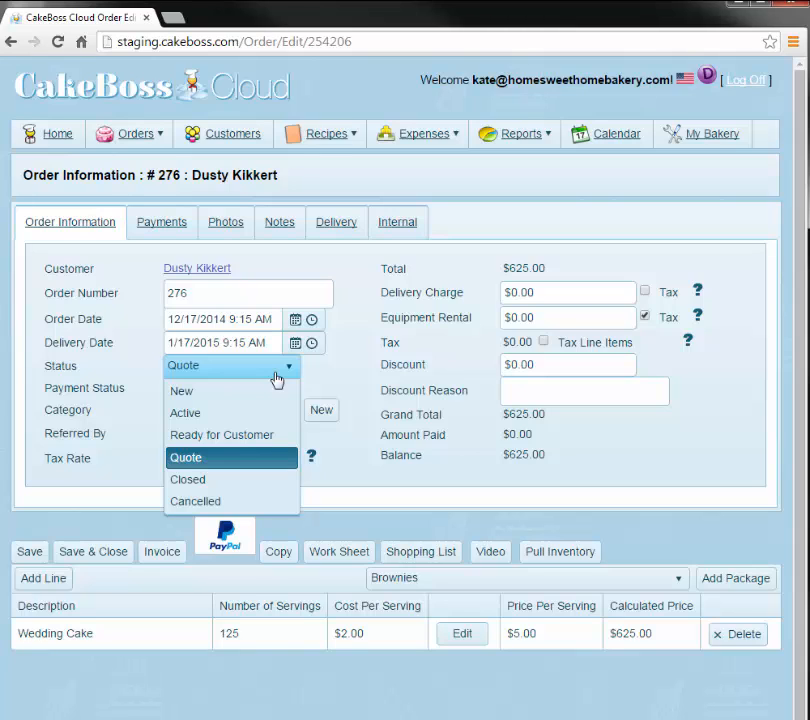
pyautogui.click(346, 472)
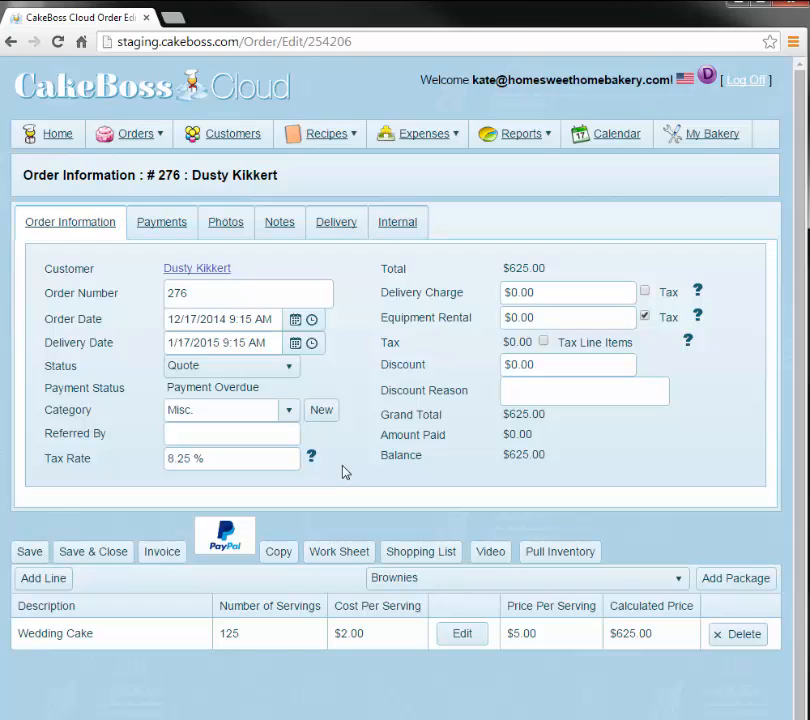
pyautogui.click(155, 232)
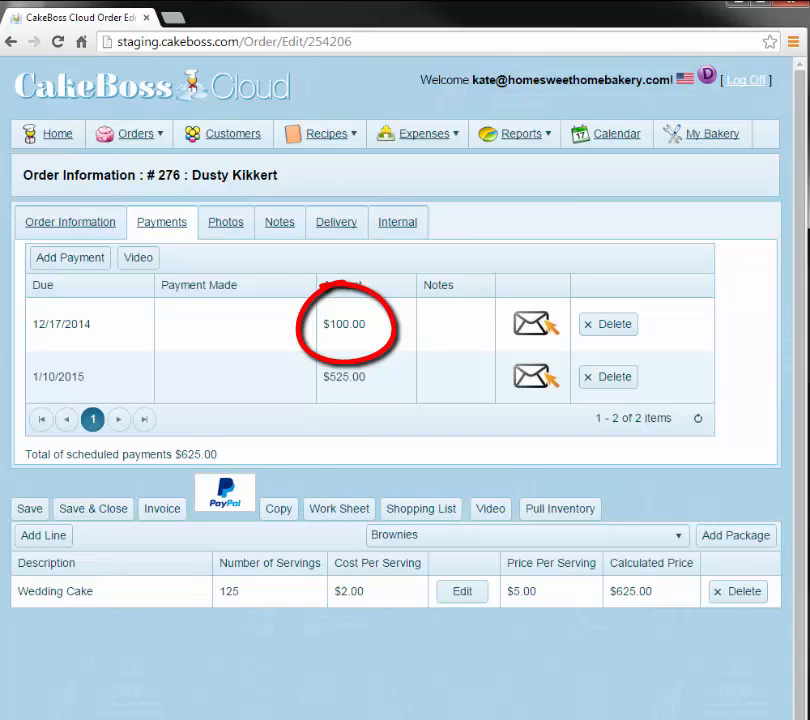
# Open the order's invoice and review its layout, both pages and the available export formats
pyautogui.click(151, 518)
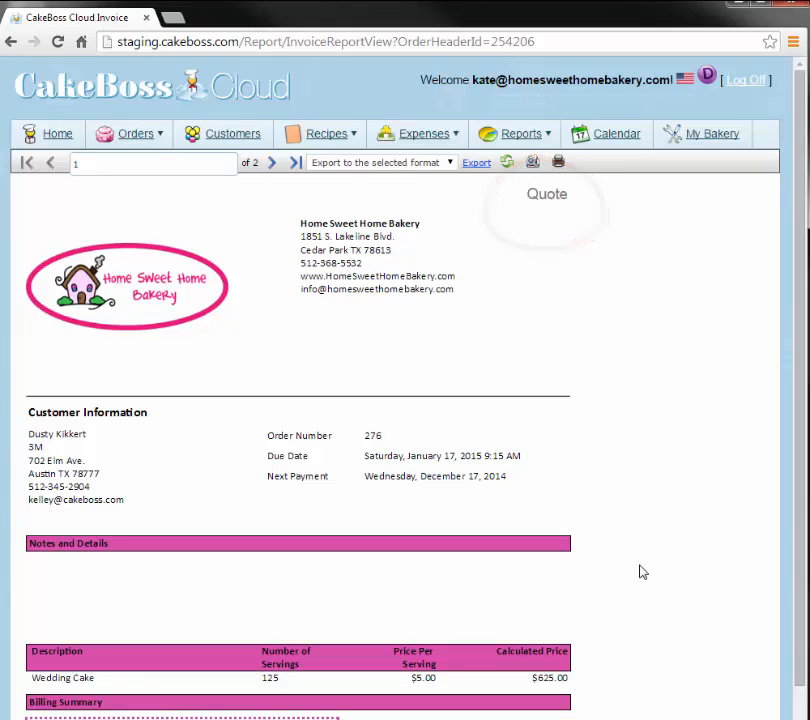
pyautogui.scroll(-1, 642, 572)
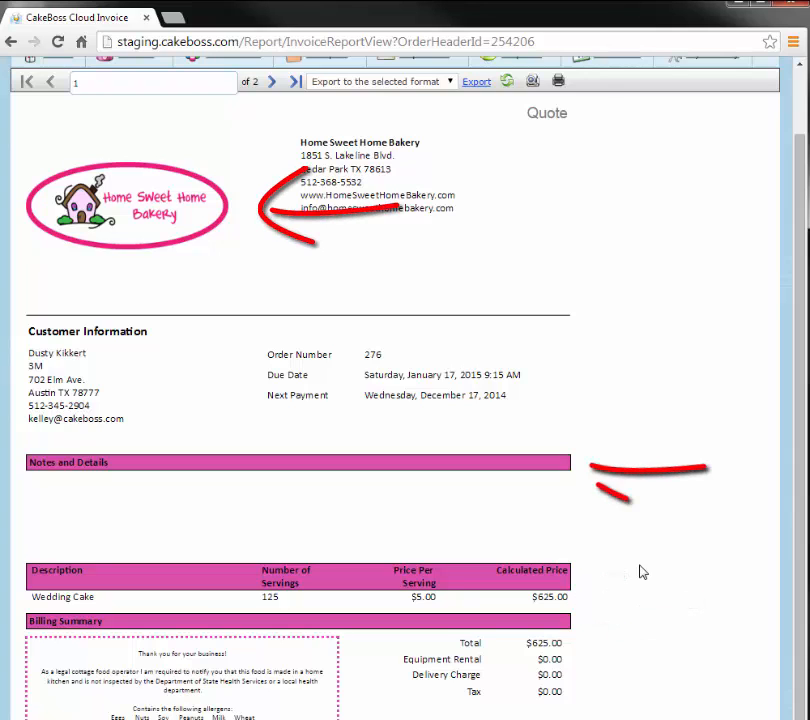
pyautogui.scroll(-1, 642, 572)
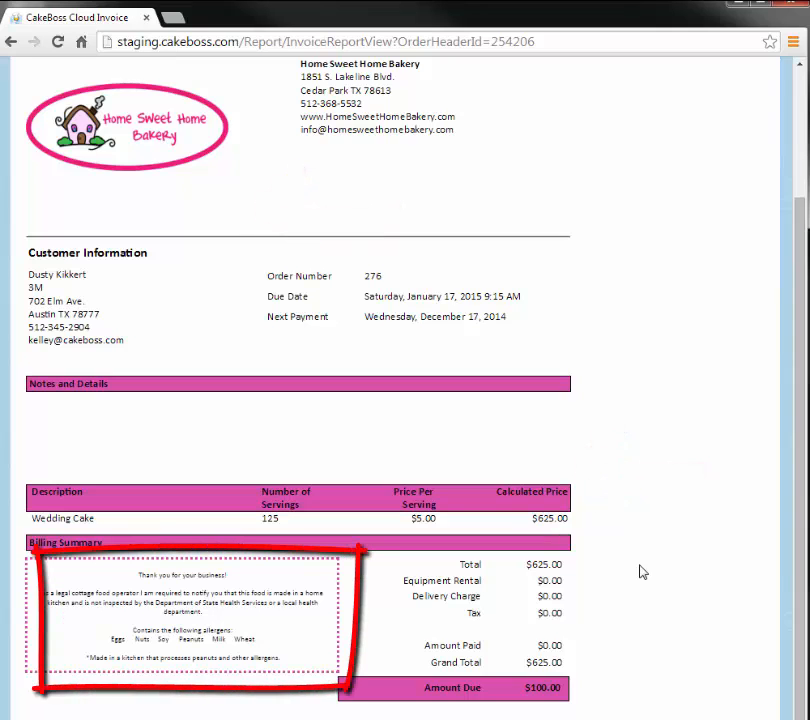
pyautogui.scroll(2, 642, 572)
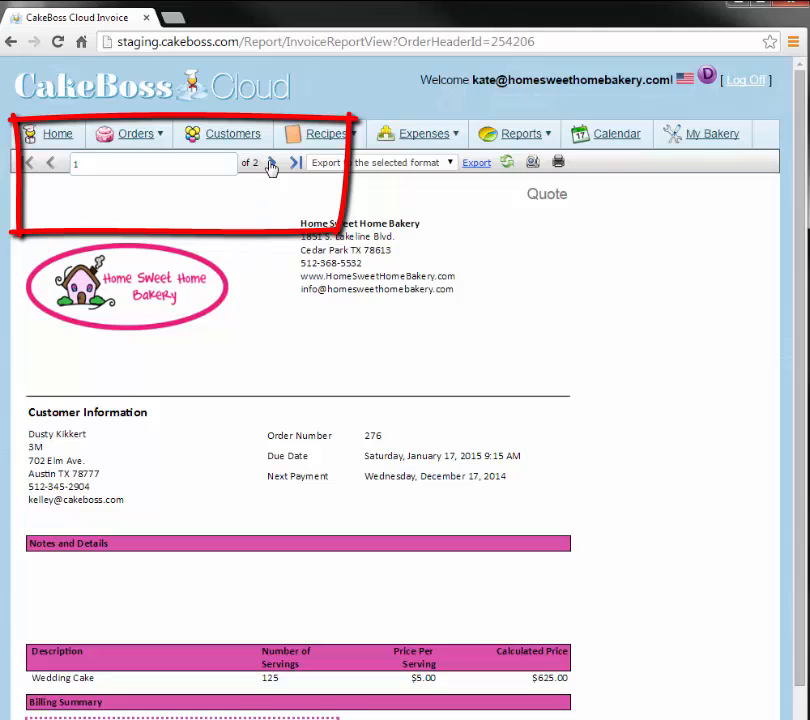
pyautogui.click(271, 163)
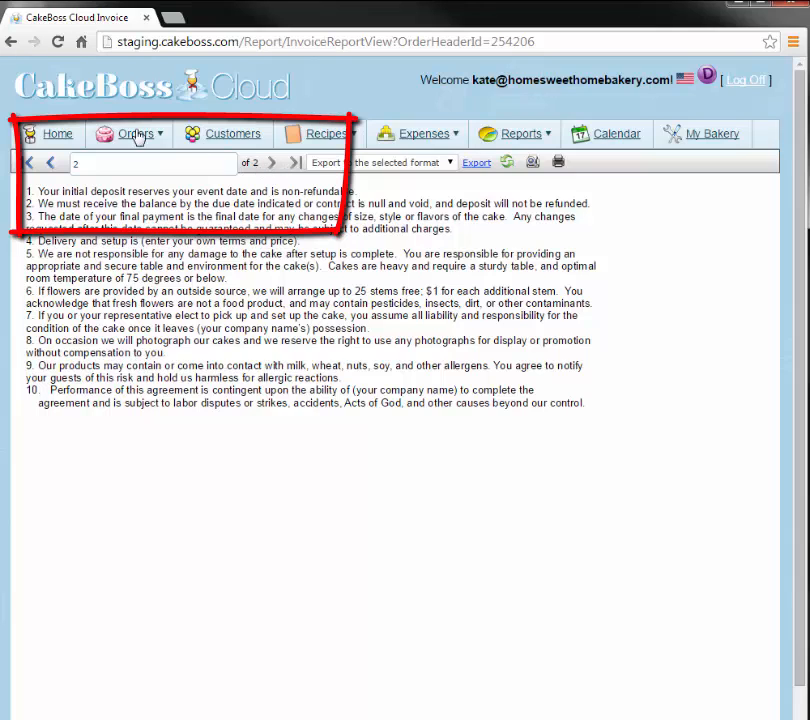
pyautogui.click(51, 163)
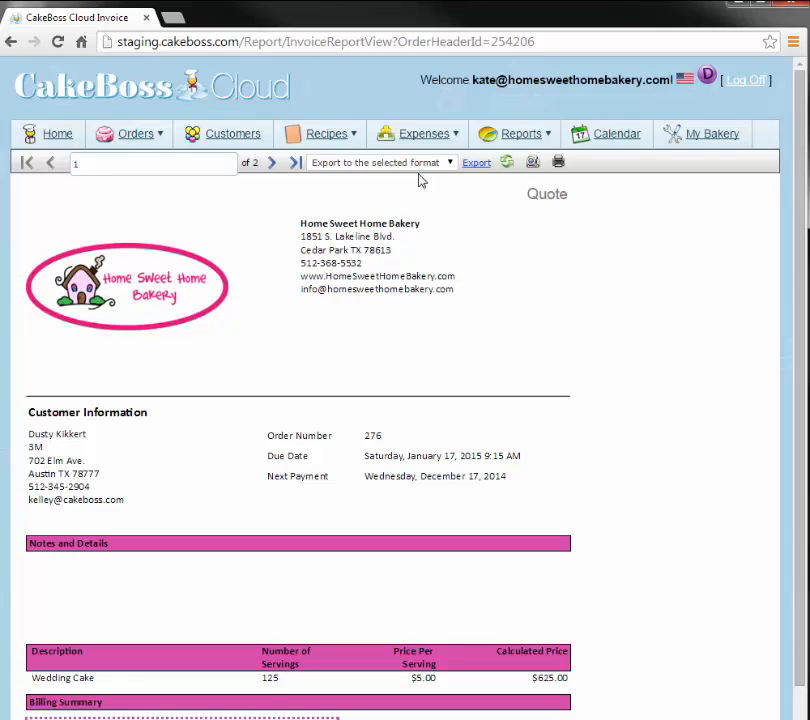
pyautogui.click(448, 164)
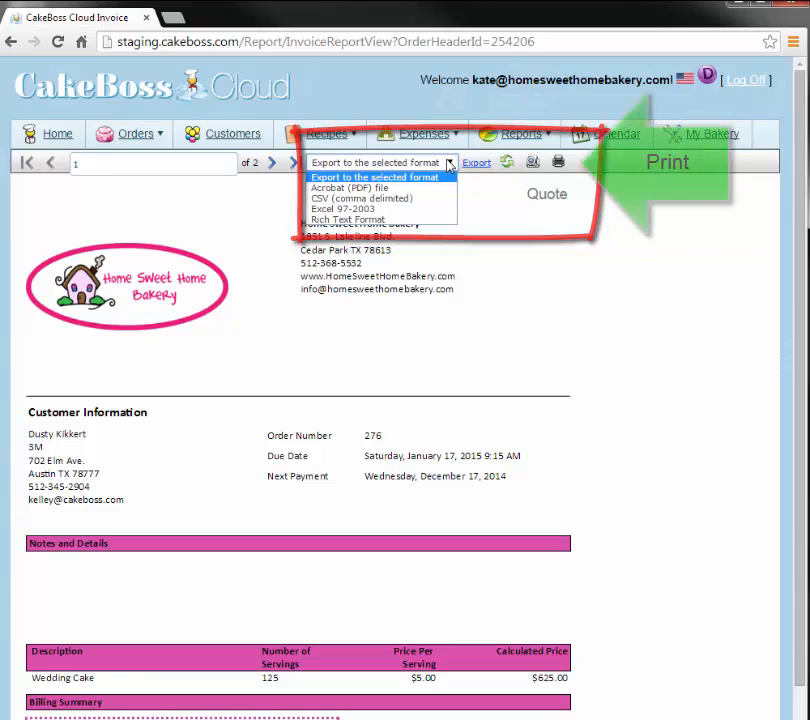
pyautogui.click(512, 236)
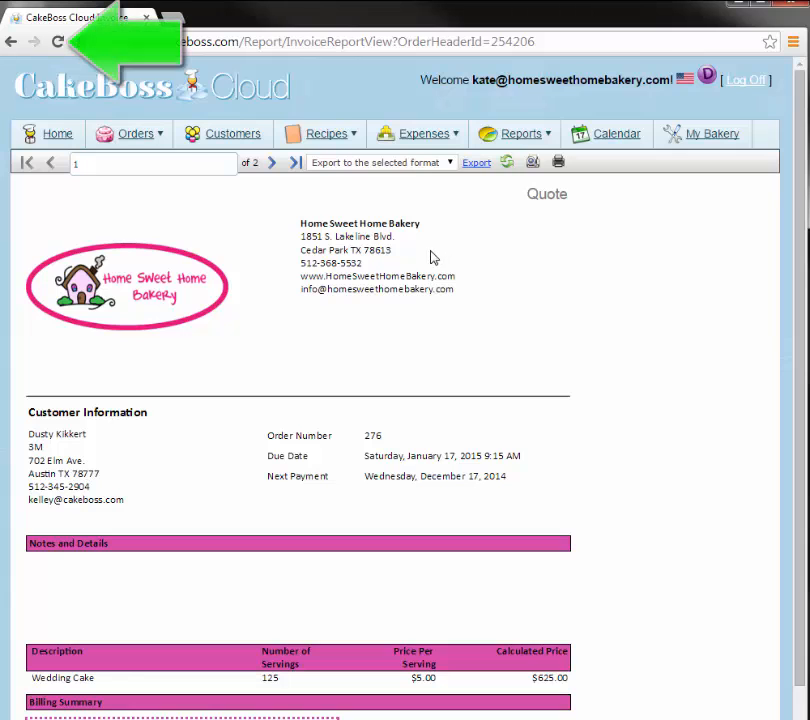
# Preview and e-mail the customer the invoice for the $100.00 payment due 12/17/2014, and open the received quote message in Outlook
pyautogui.click(12, 42)
pyautogui.click(167, 224)
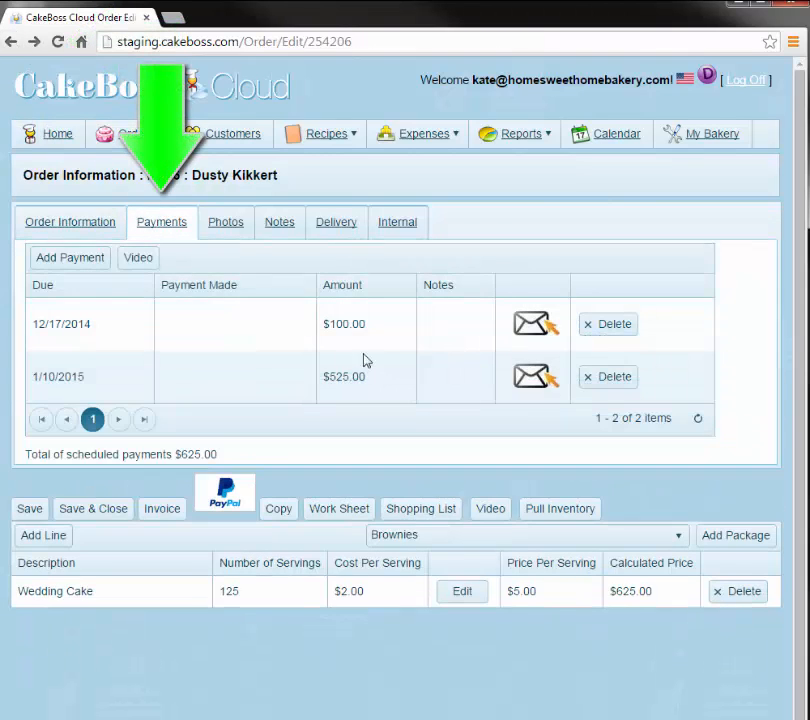
pyautogui.click(522, 330)
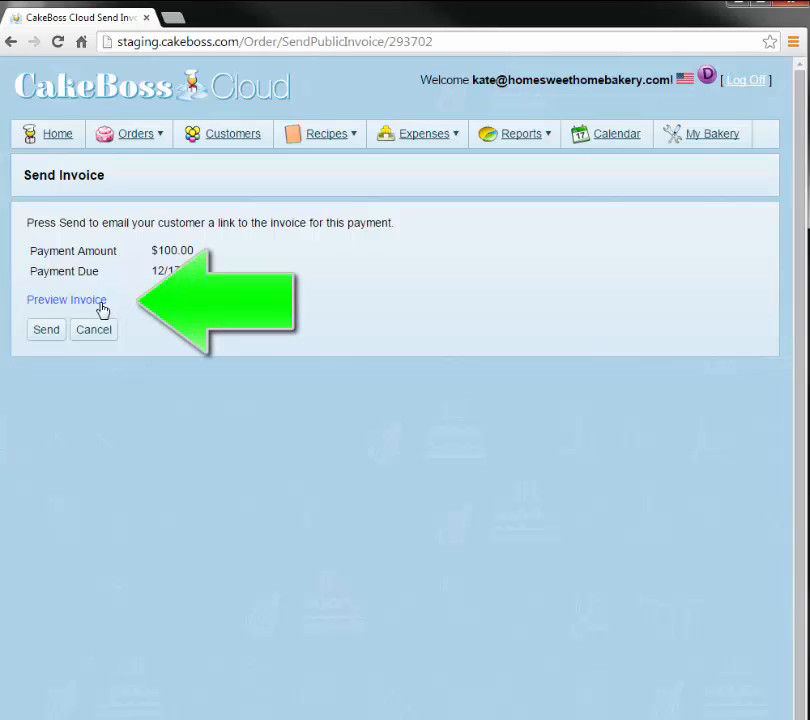
pyautogui.click(64, 302)
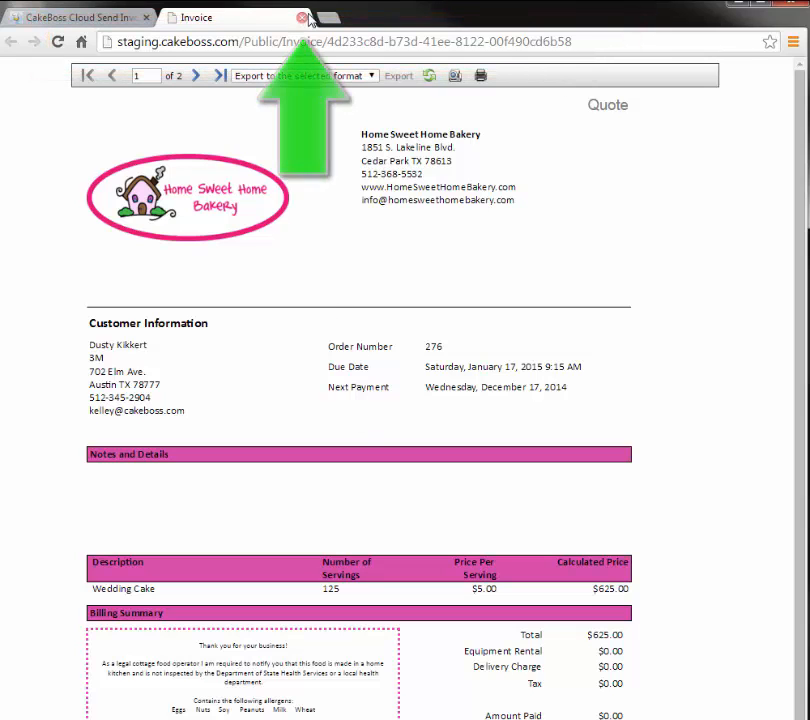
pyautogui.click(302, 17)
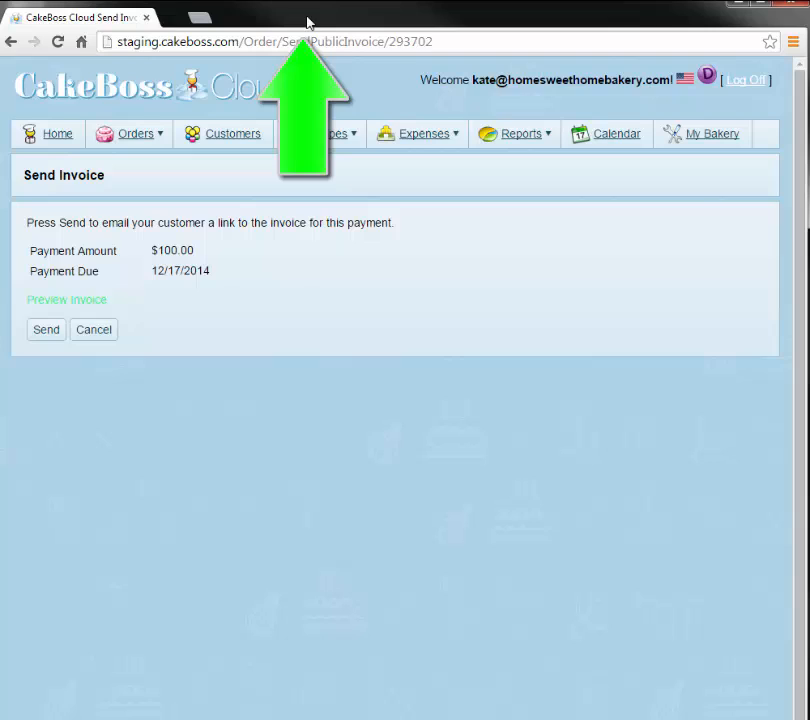
pyautogui.click(44, 336)
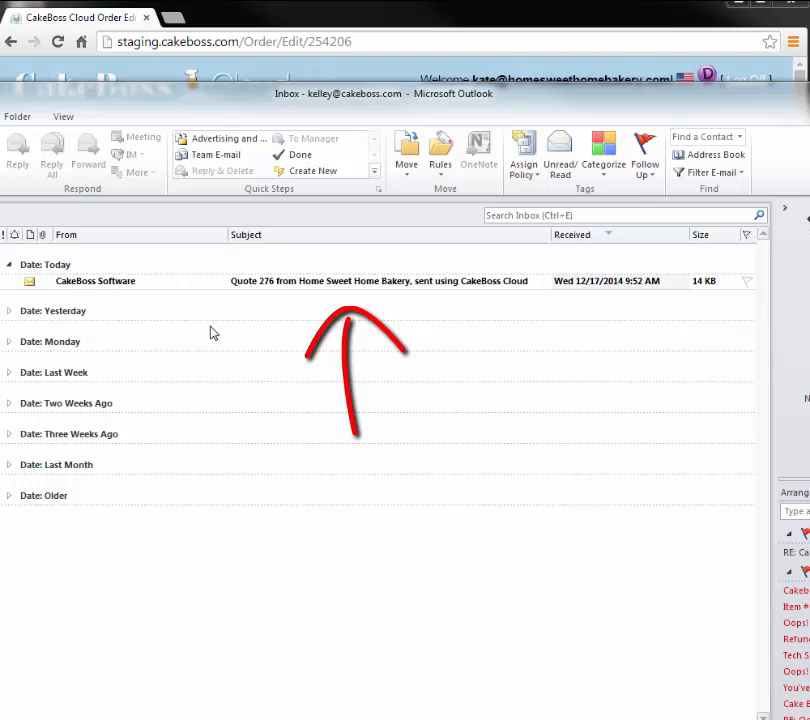
pyautogui.doubleClick(243, 284)
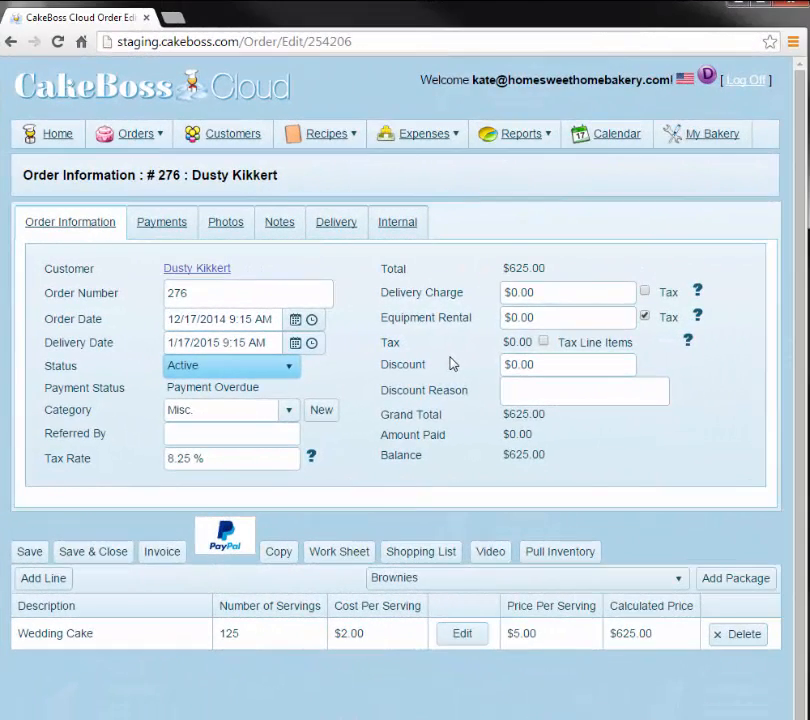
# Record 12/17/2014 as the payment-made date for the order's $100.00 payment
pyautogui.click(177, 222)
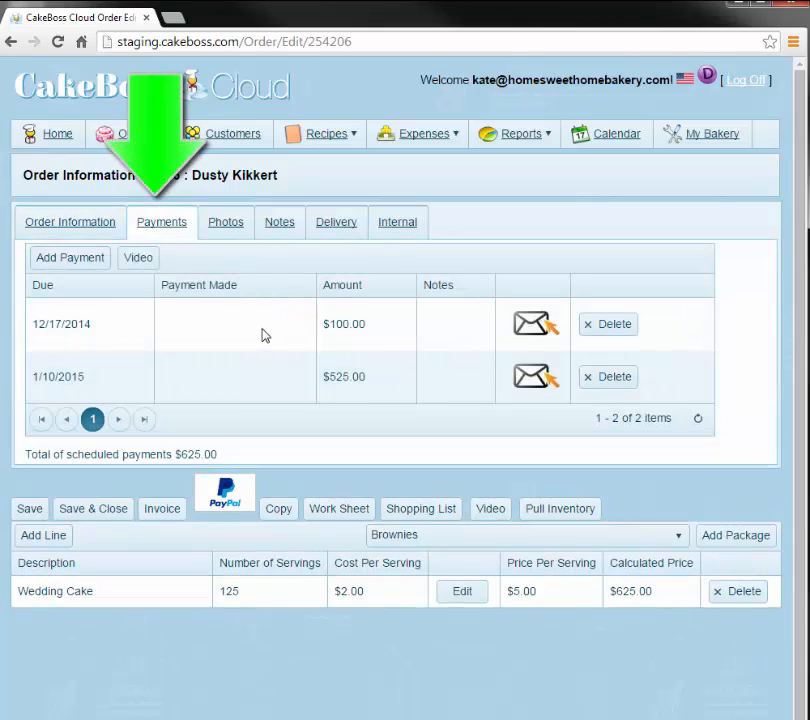
pyautogui.click(262, 336)
pyautogui.click(360, 325)
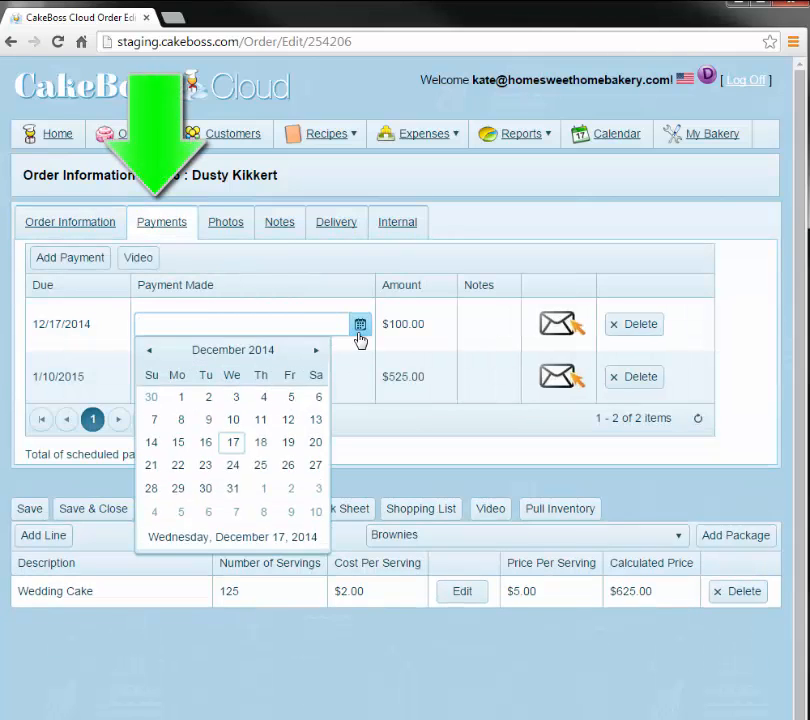
pyautogui.click(233, 443)
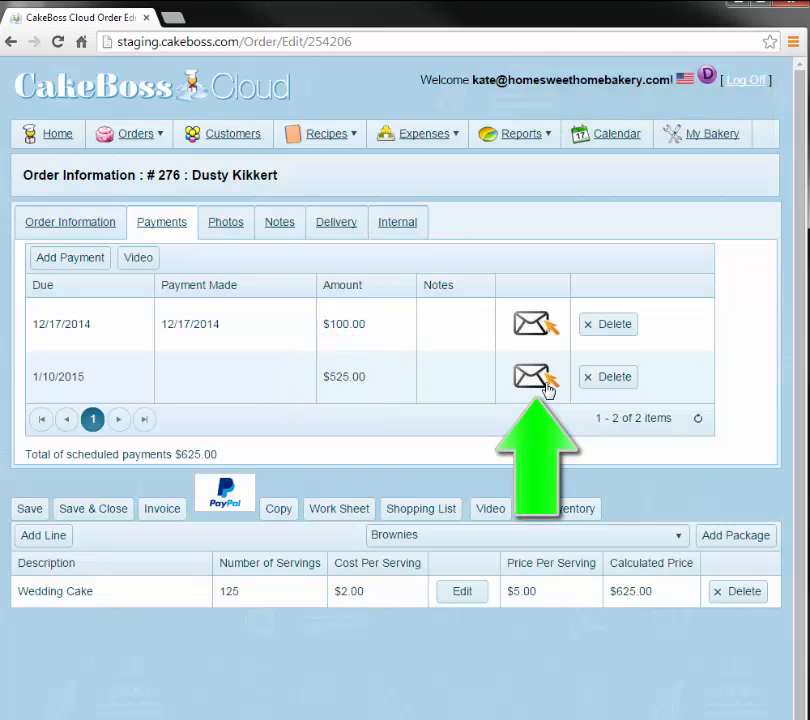
# Preview the invoice for the $525.00 payment due 1/10/2015 and send it to the customer
pyautogui.click(540, 384)
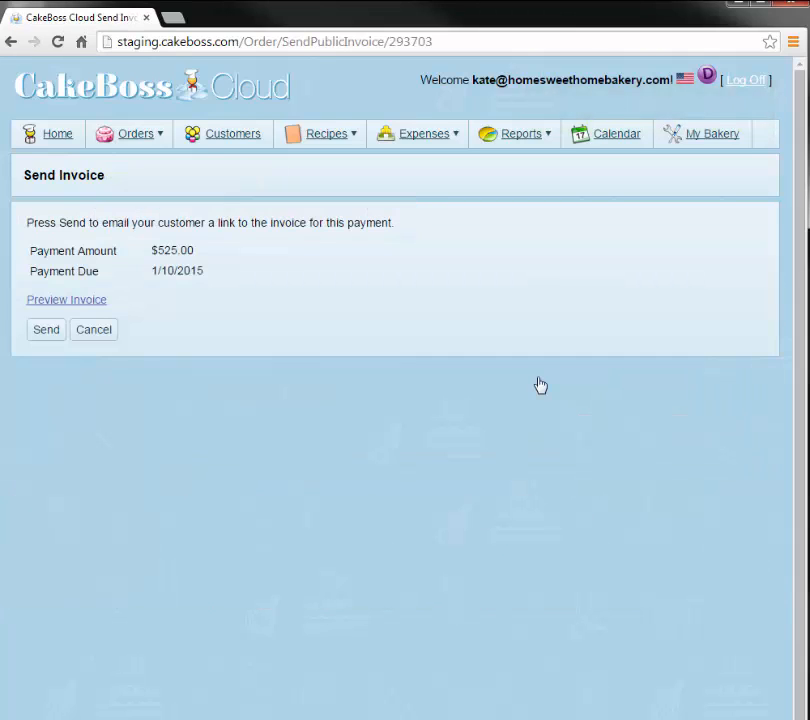
pyautogui.click(58, 300)
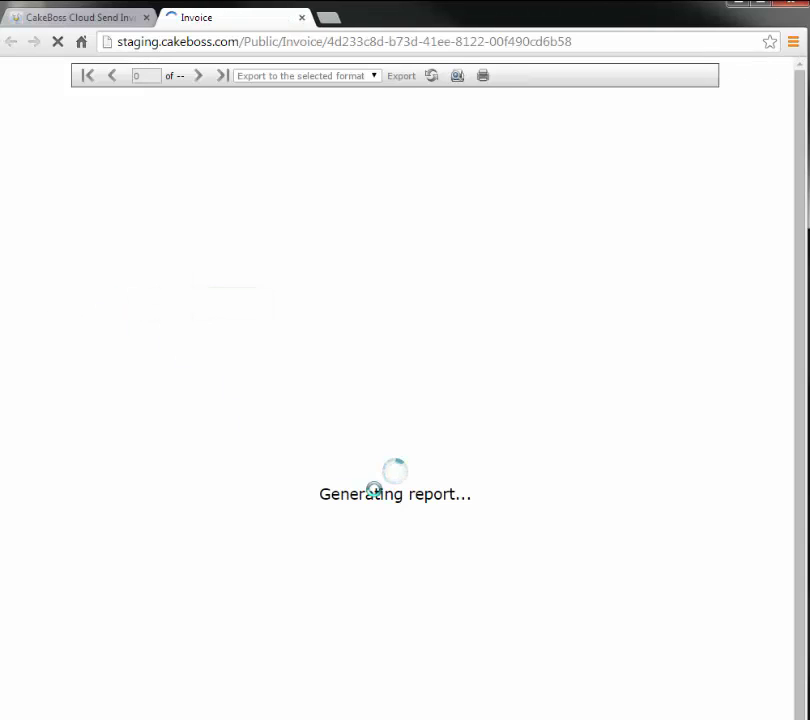
pyautogui.scroll(-1, 575, 667)
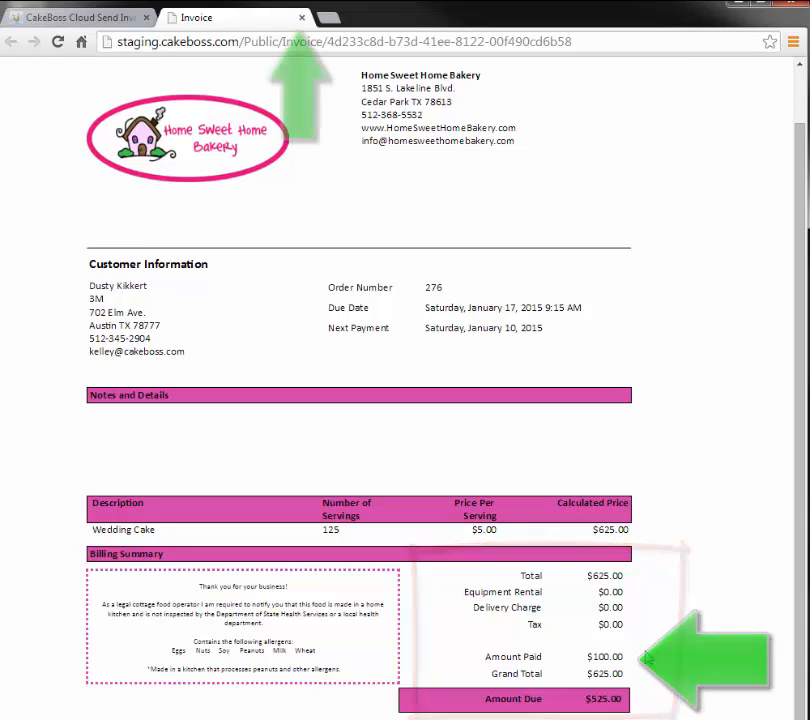
pyautogui.click(302, 18)
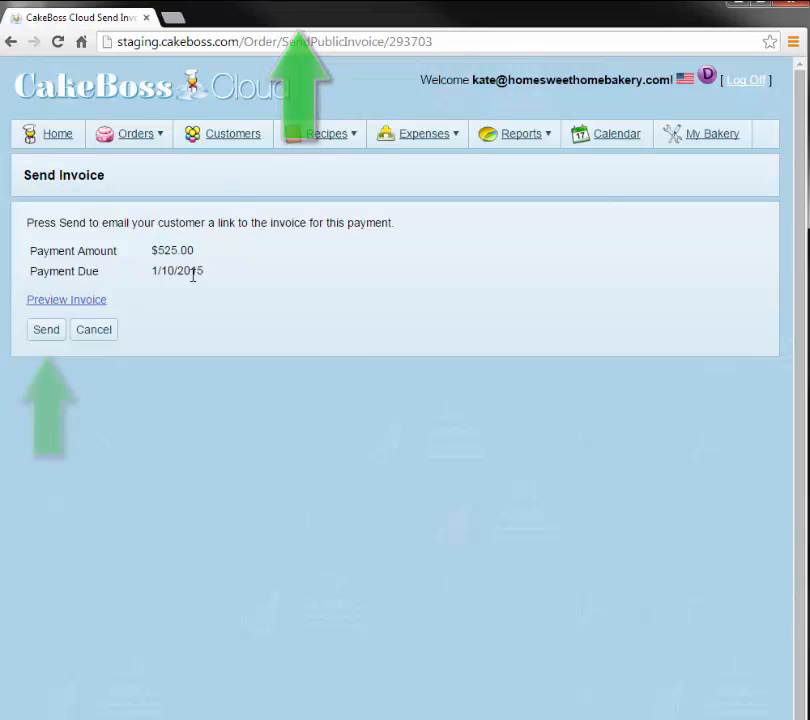
pyautogui.click(42, 336)
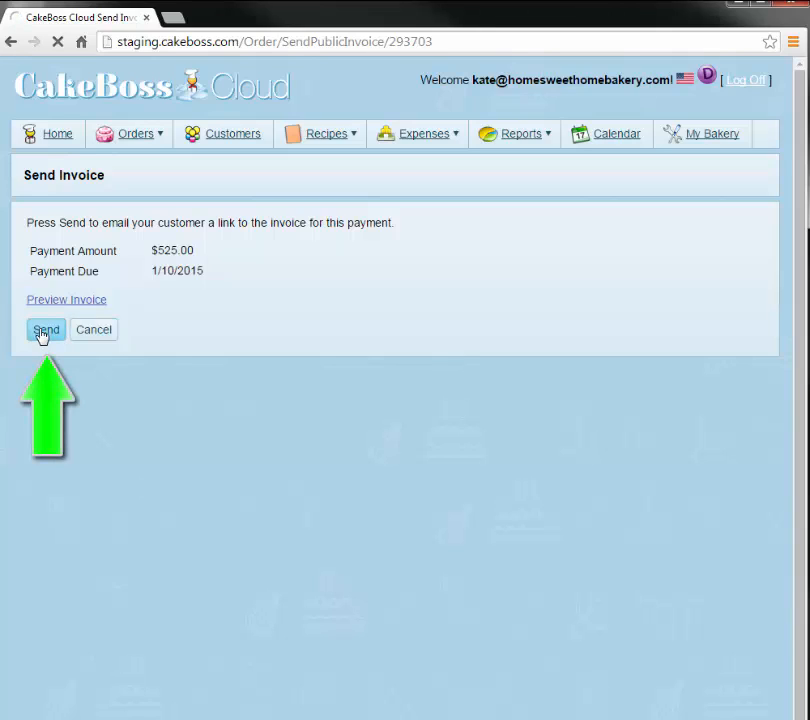